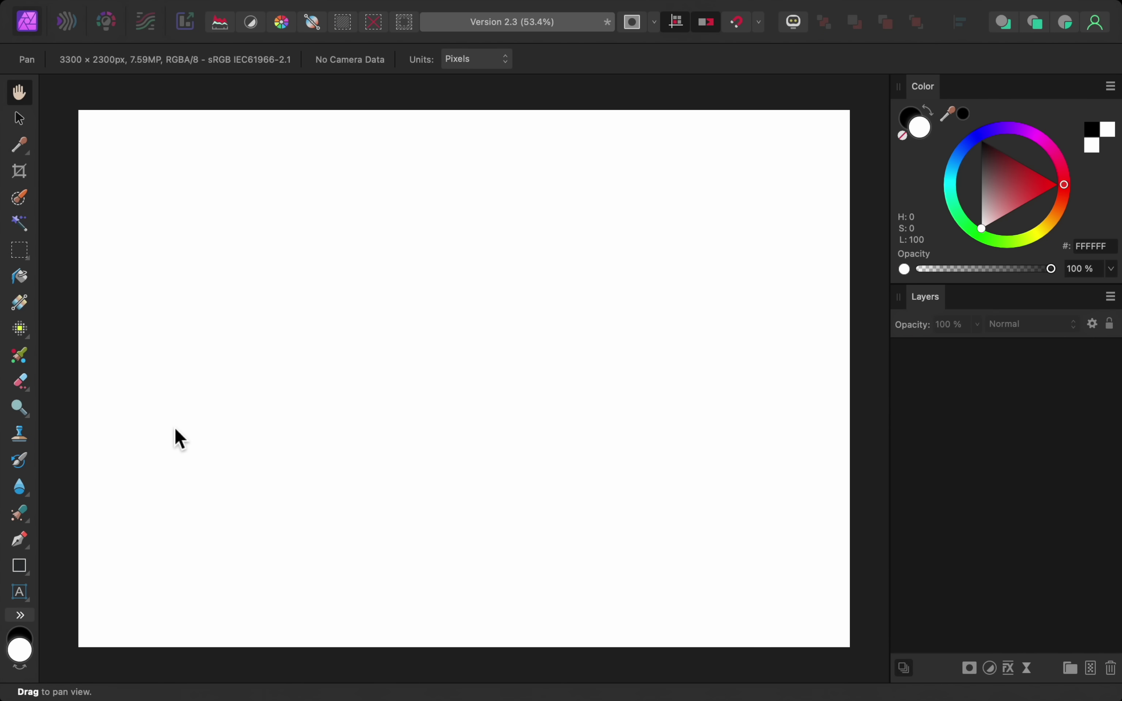
- Draw a spiral at the page centre with 9 turns and a 35% inner radius, then deselect it
{"action": "left_click", "coordinate": [28, 575]}
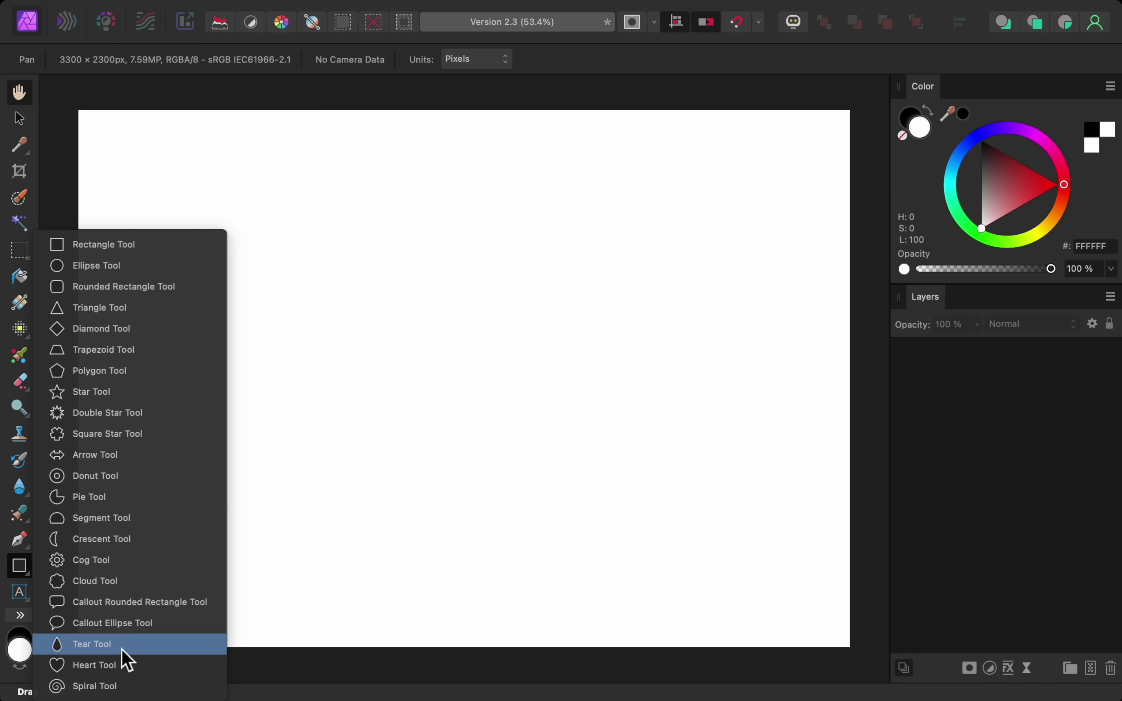
{"action": "left_click", "coordinate": [139, 686]}
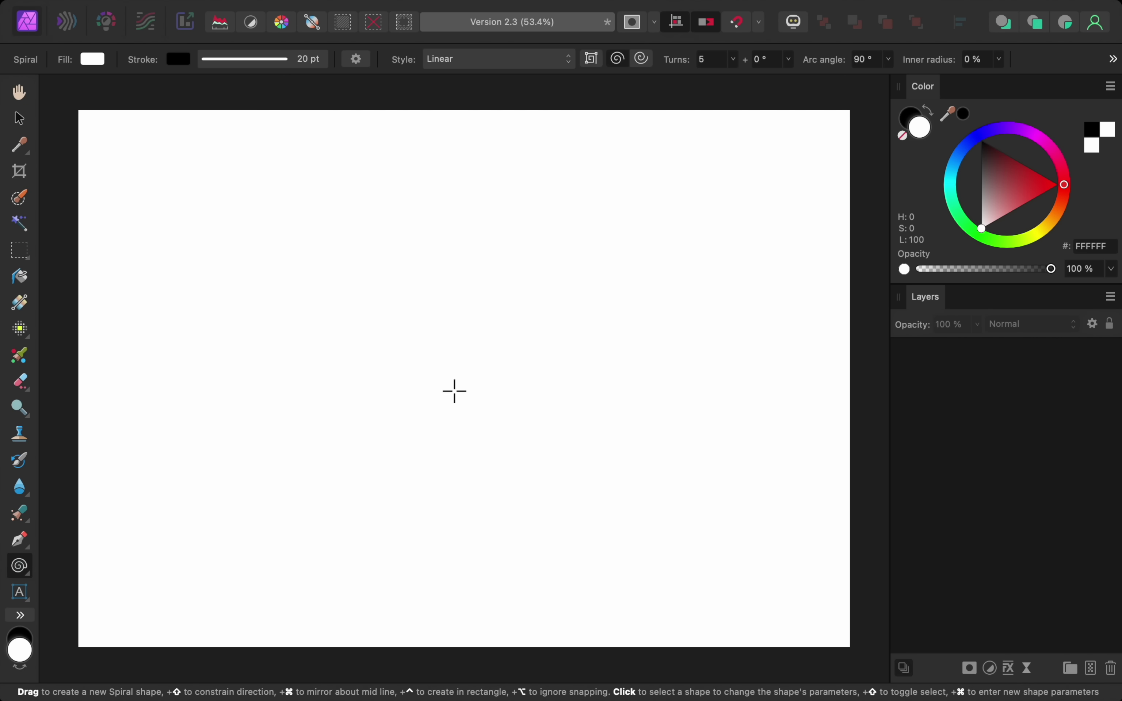
{"action": "left_click_drag", "start_coordinate": [454, 391], "coordinate": [599, 498]}
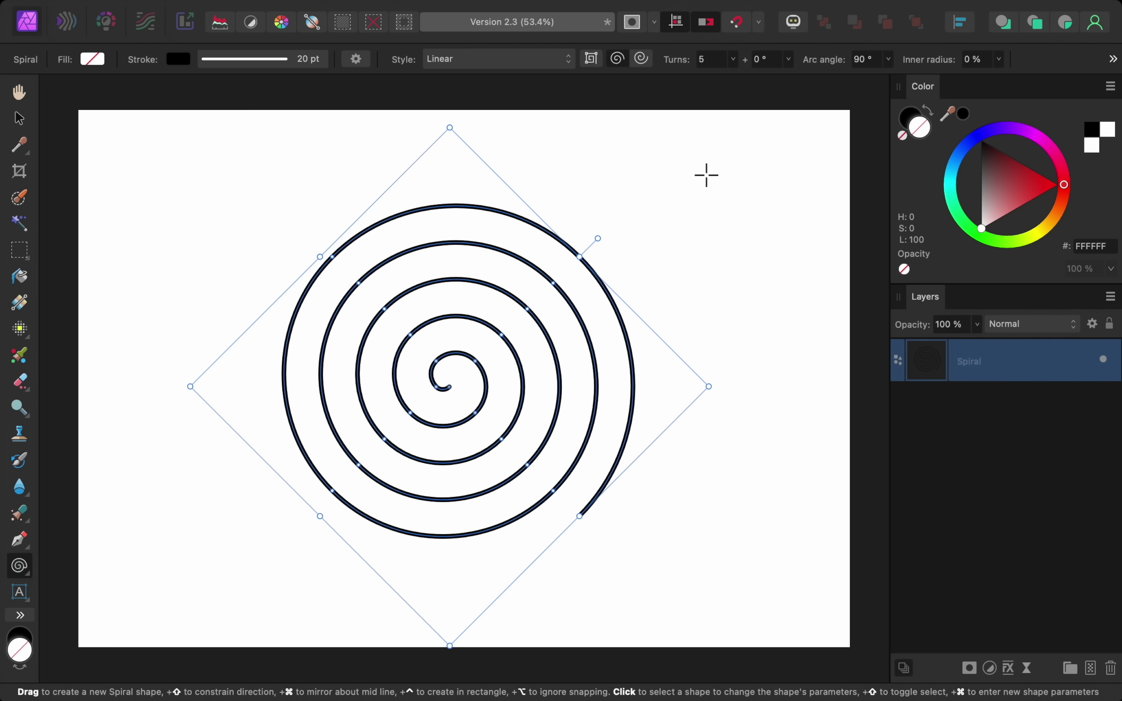
{"action": "left_click", "coordinate": [733, 59]}
{"action": "left_click_drag", "start_coordinate": [734, 79], "coordinate": [761, 79]}
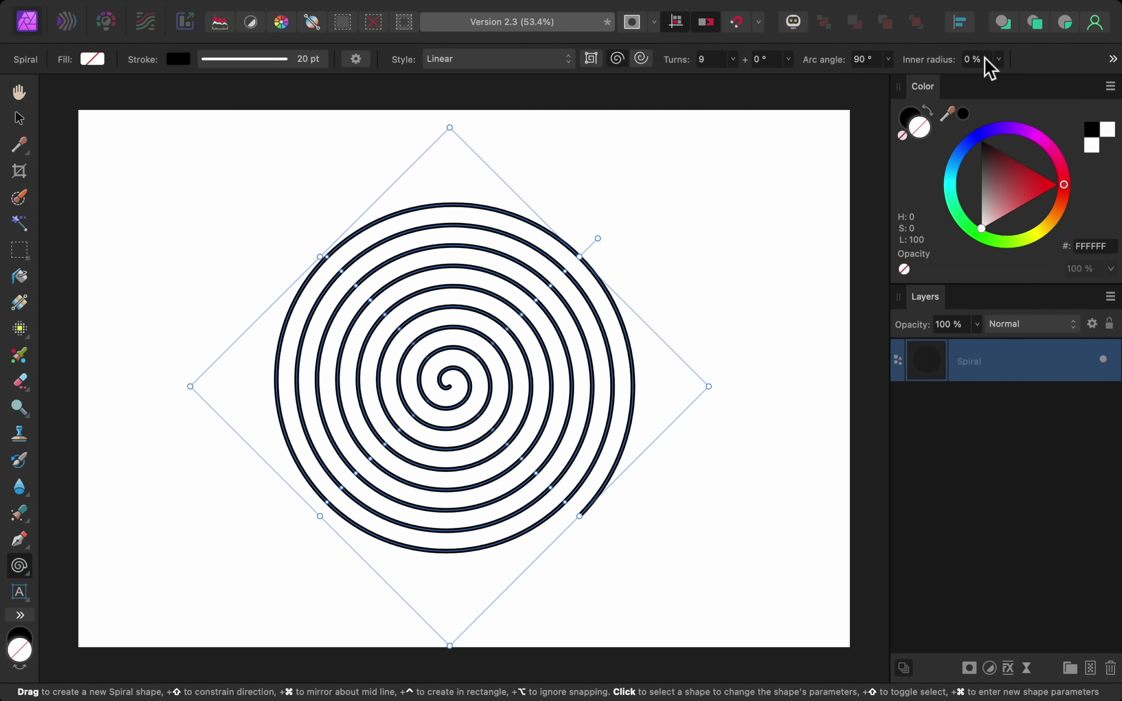
{"action": "left_click", "coordinate": [999, 59]}
{"action": "left_click_drag", "start_coordinate": [968, 81], "coordinate": [1014, 79]}
{"action": "key", "text": "super+d"}
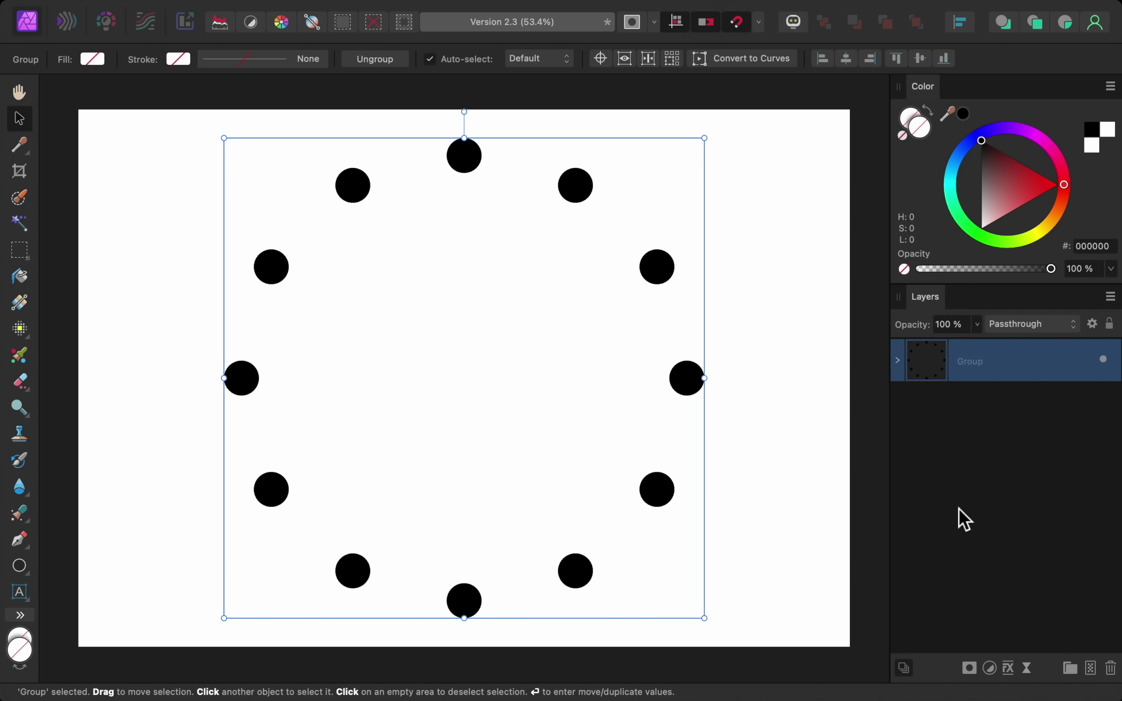
- Open the Move / Duplicate dialog for the selected dot-ring group
{"action": "key", "text": "Return"}
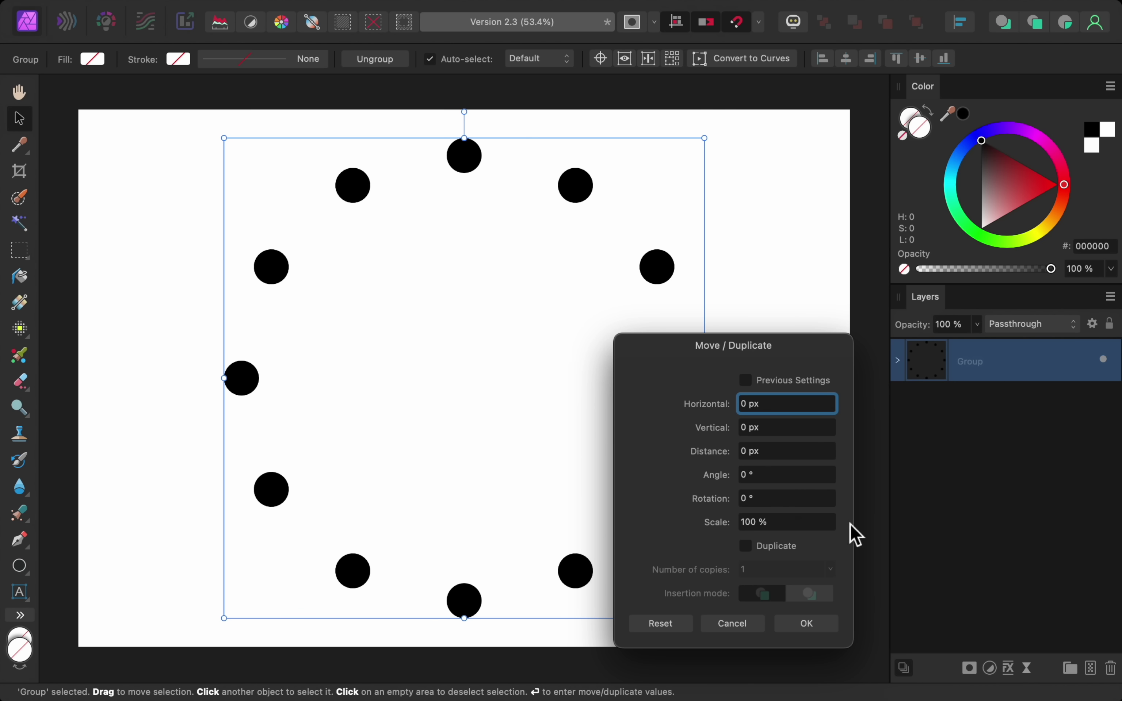
- Duplicate the dot ring 18 times, each copy scaled to 75% and rotated 15°
{"action": "left_click", "coordinate": [746, 548]}
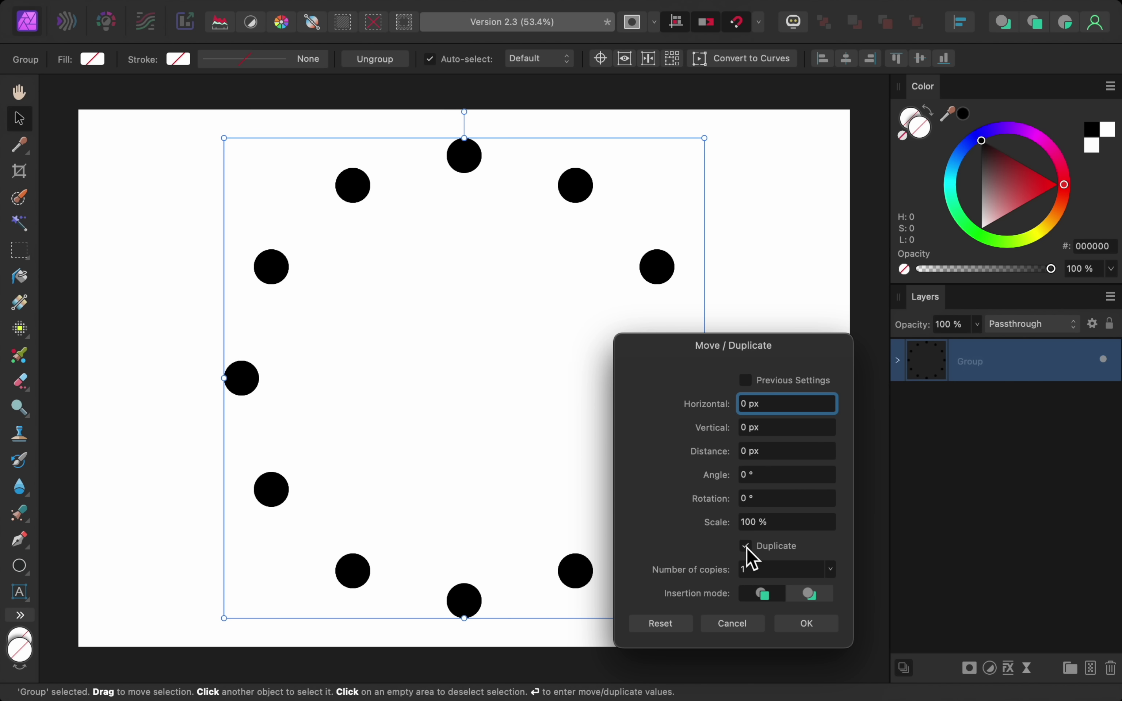
{"action": "left_click", "coordinate": [757, 570]}
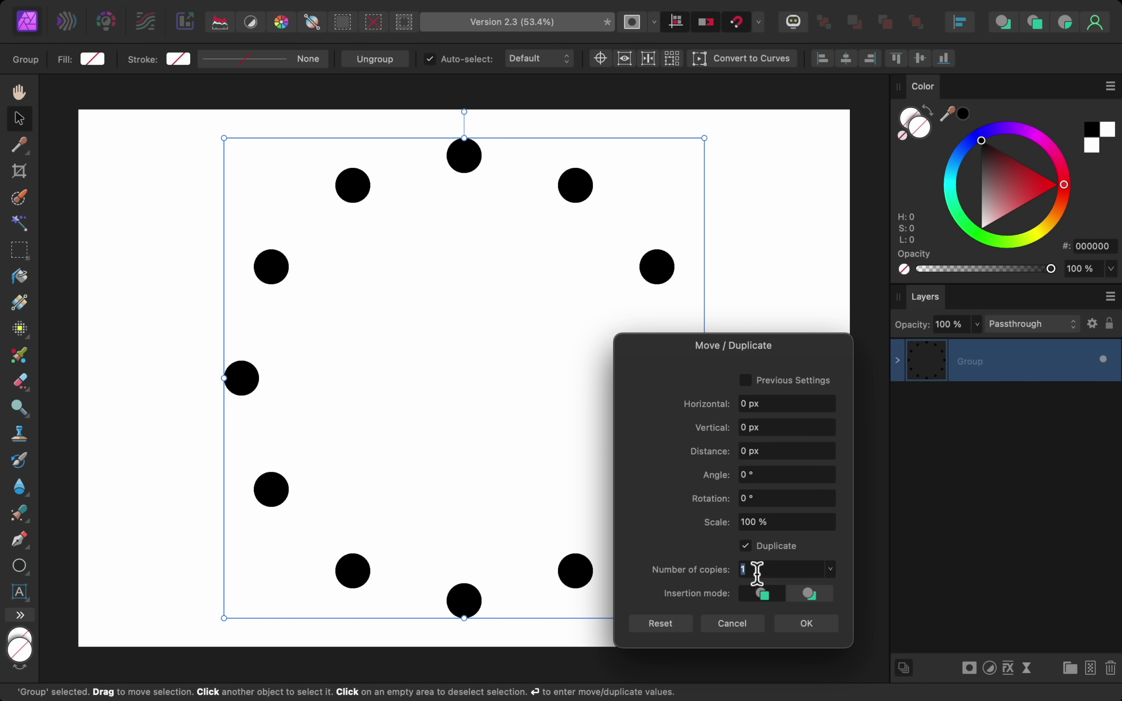
{"action": "type", "text": "18"}
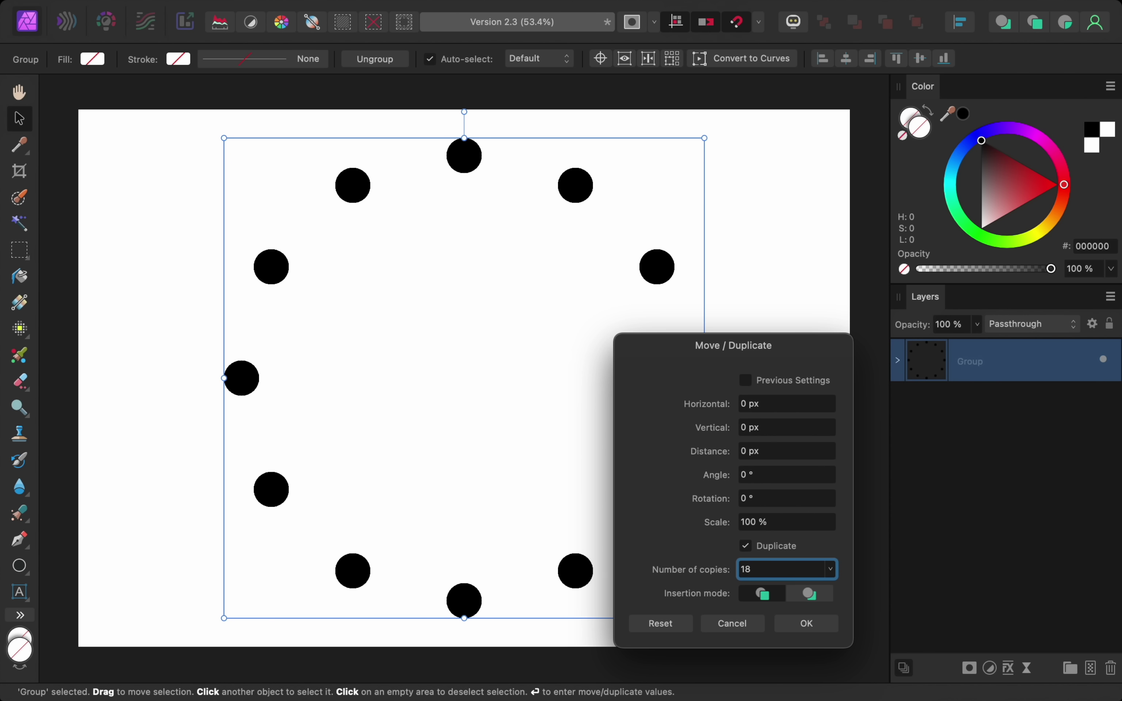
{"action": "left_click", "coordinate": [755, 529]}
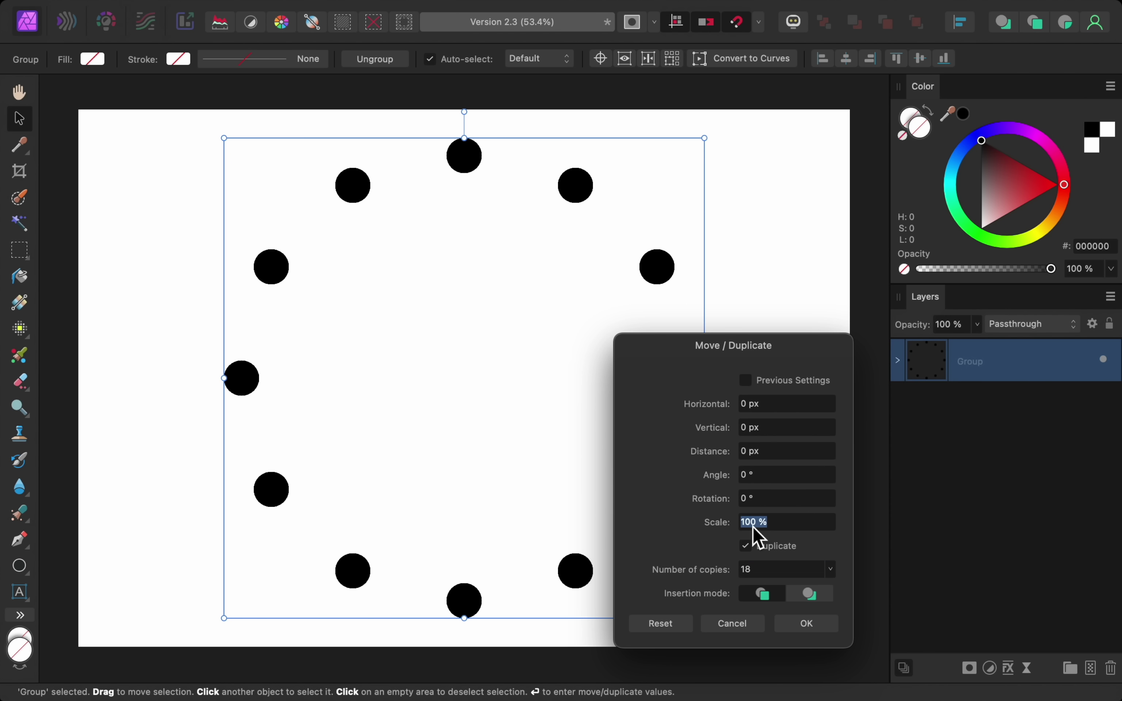
{"action": "type", "text": "75"}
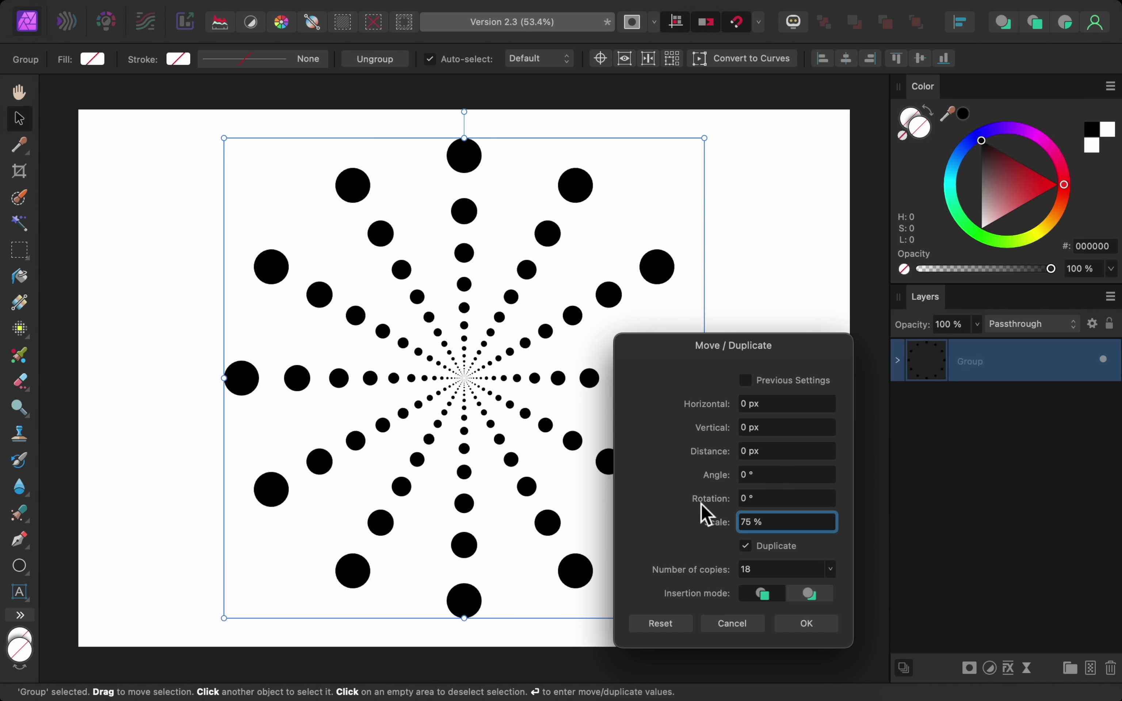
{"action": "left_click_drag", "start_coordinate": [702, 505], "coordinate": [715, 507]}
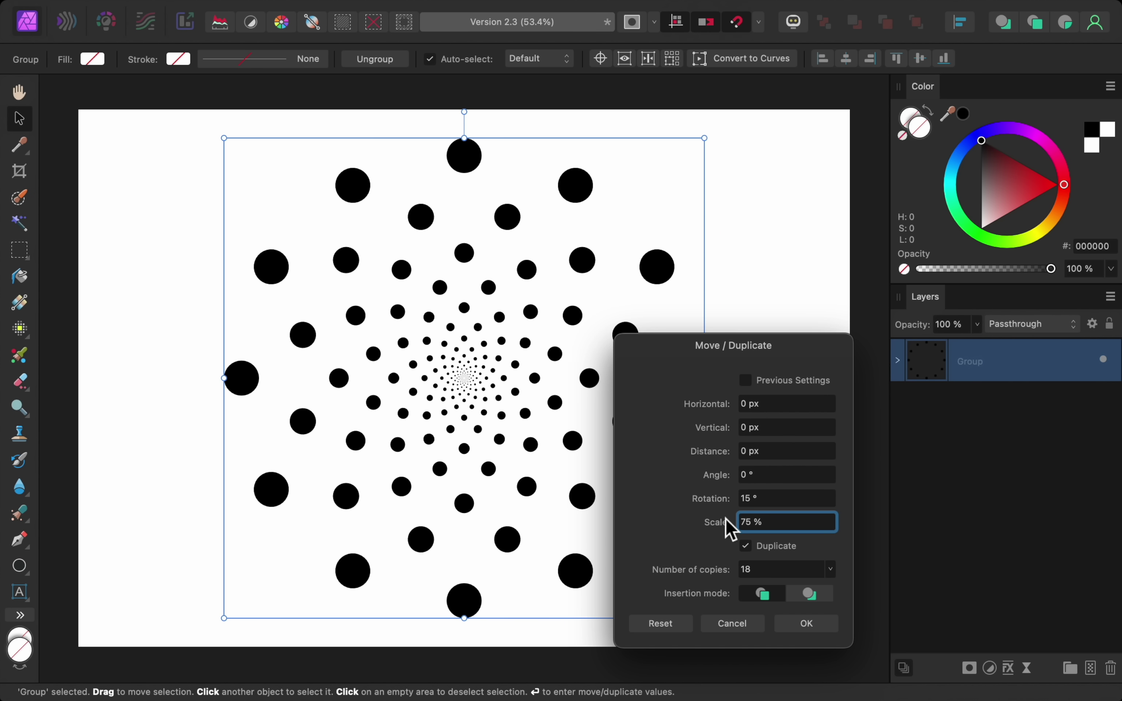
{"action": "left_click", "coordinate": [797, 632]}
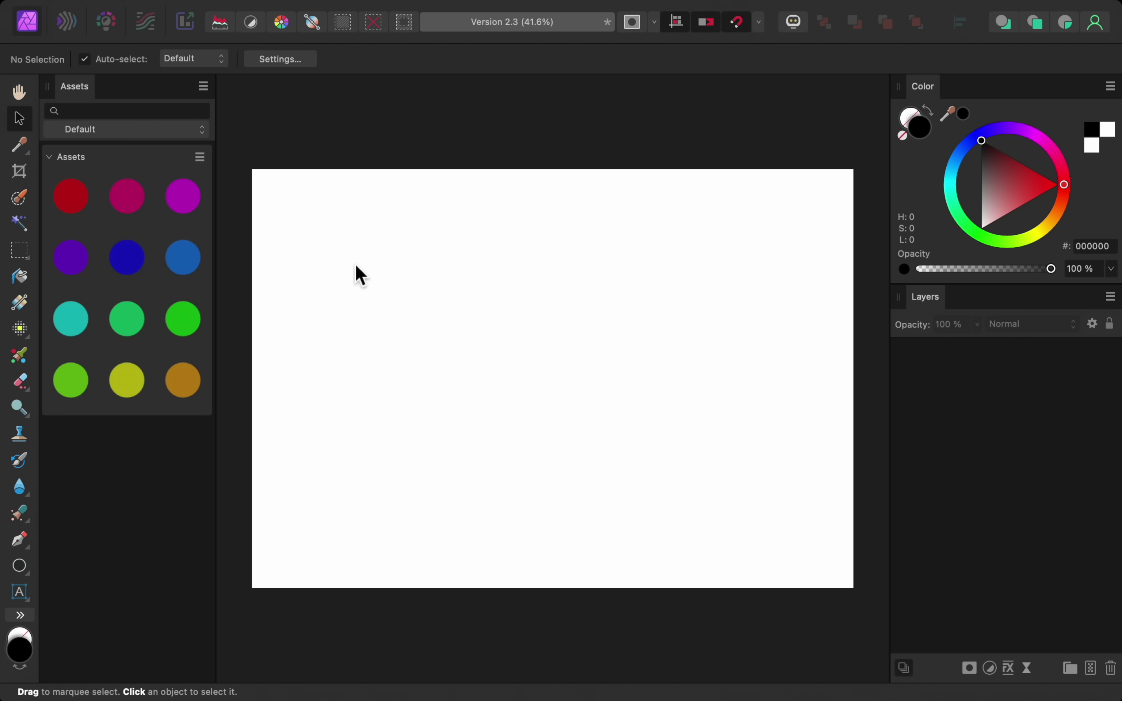
- Set the Assets panel background to Light from its panel menu
{"action": "left_click", "coordinate": [203, 87]}
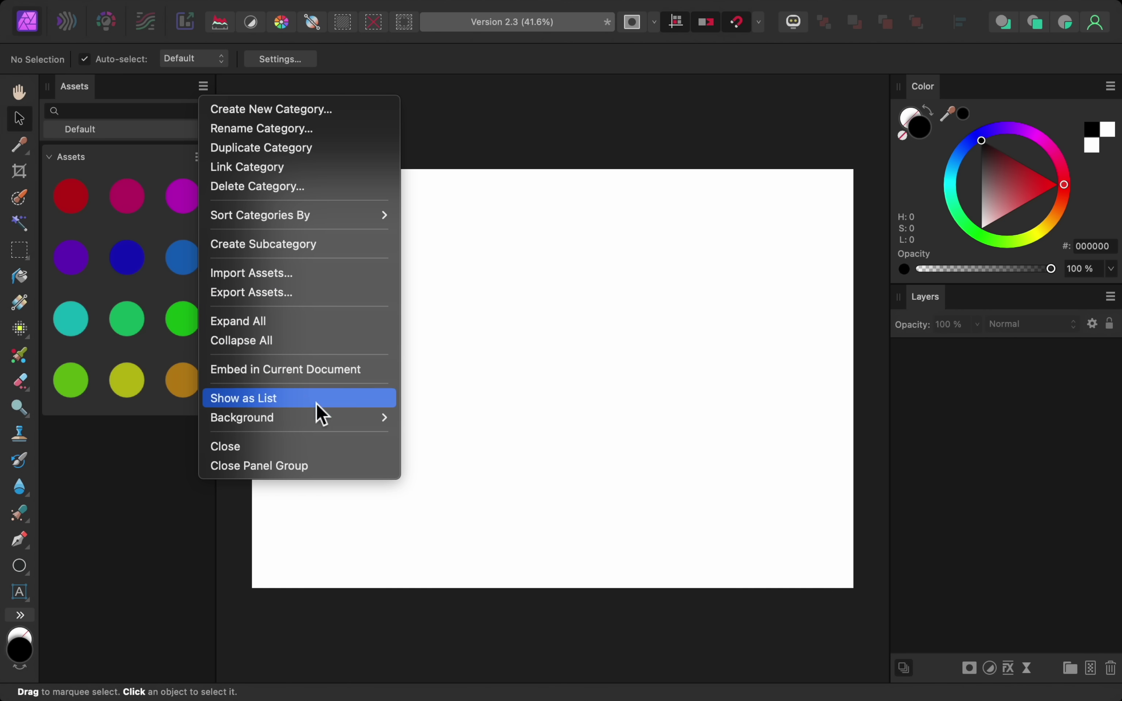
{"action": "mouse_move", "coordinate": [324, 426]}
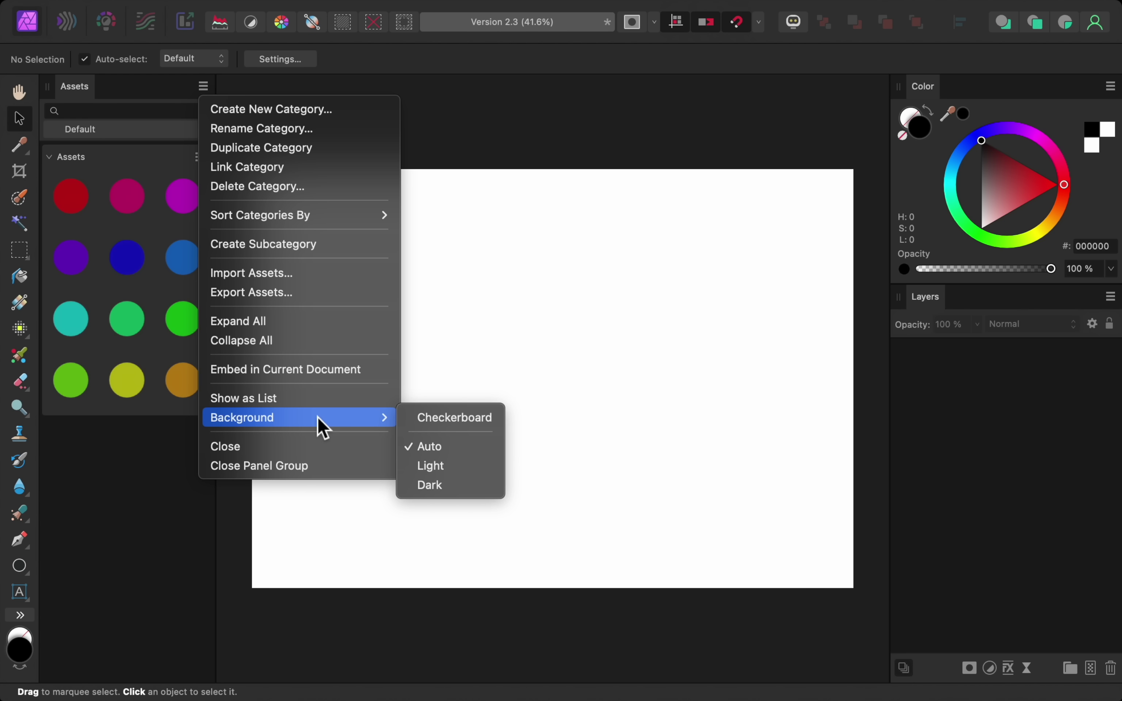
{"action": "left_click", "coordinate": [462, 467]}
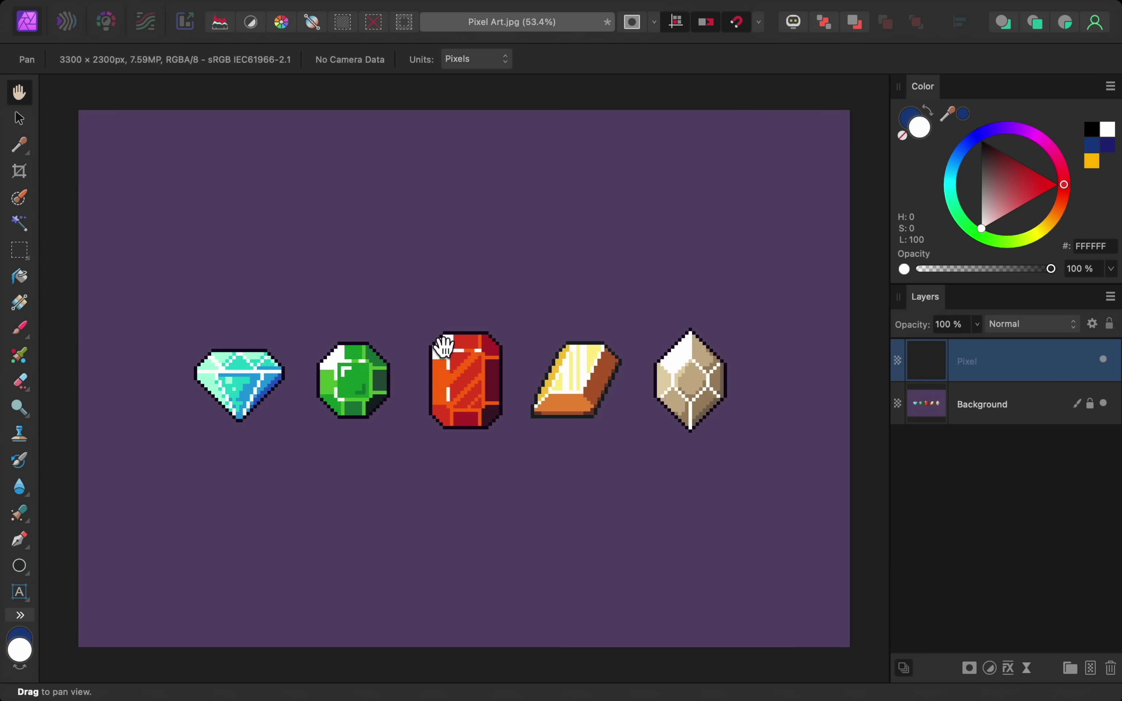
- Zoom in on the red gem and paint blue pixels over its dark corner with the Pixel Tool
{"action": "scroll", "coordinate": [439, 343], "scroll_direction": "up", "scroll_amount": 10}
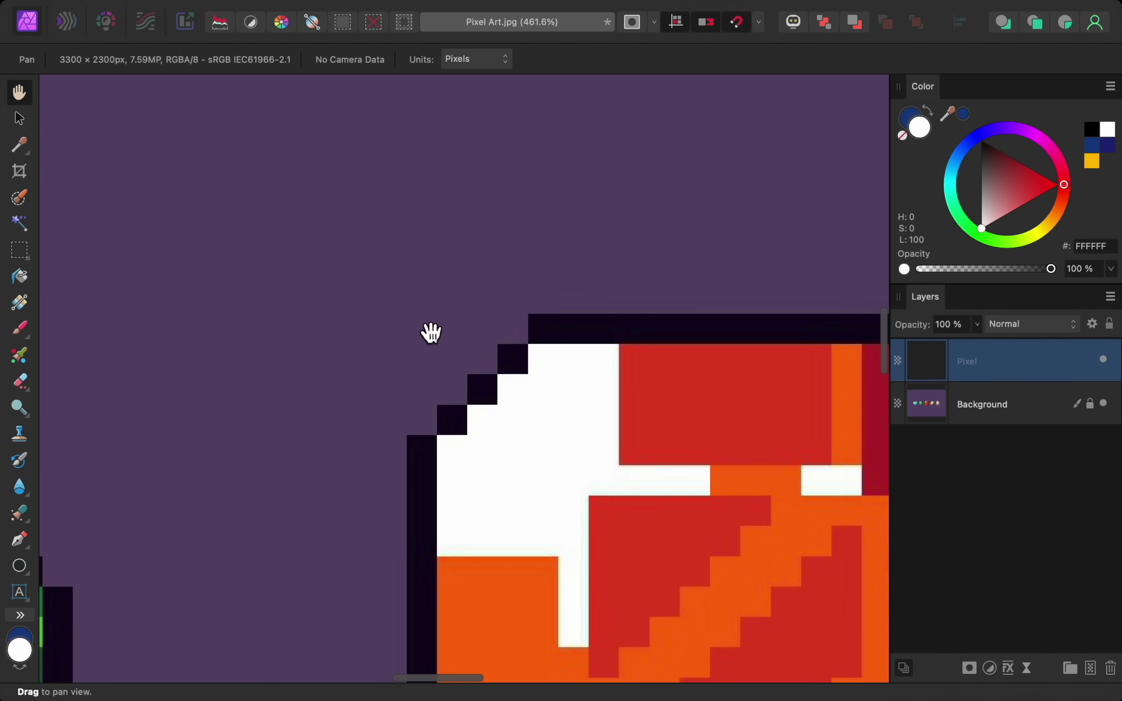
{"action": "scroll", "coordinate": [431, 333], "scroll_direction": "up", "scroll_amount": 8}
{"action": "scroll", "coordinate": [431, 332], "scroll_direction": "up", "scroll_amount": 5}
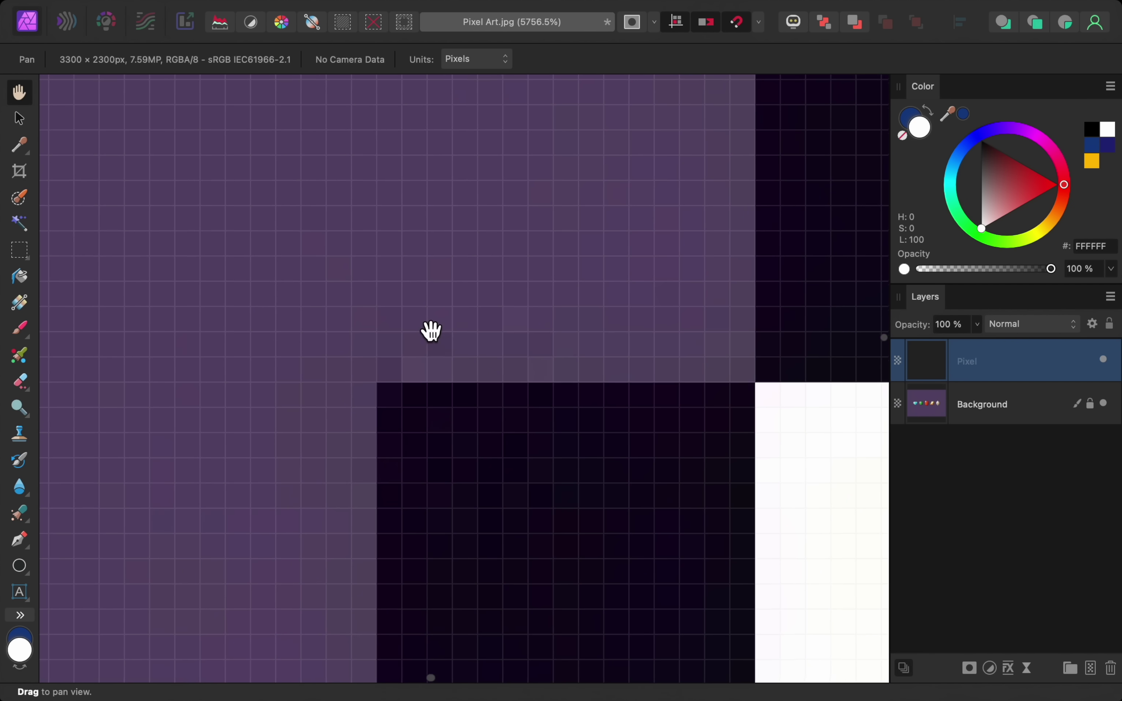
{"action": "scroll", "coordinate": [431, 331], "scroll_direction": "down", "scroll_amount": 5}
{"action": "scroll", "coordinate": [432, 331], "scroll_direction": "right", "scroll_amount": 3}
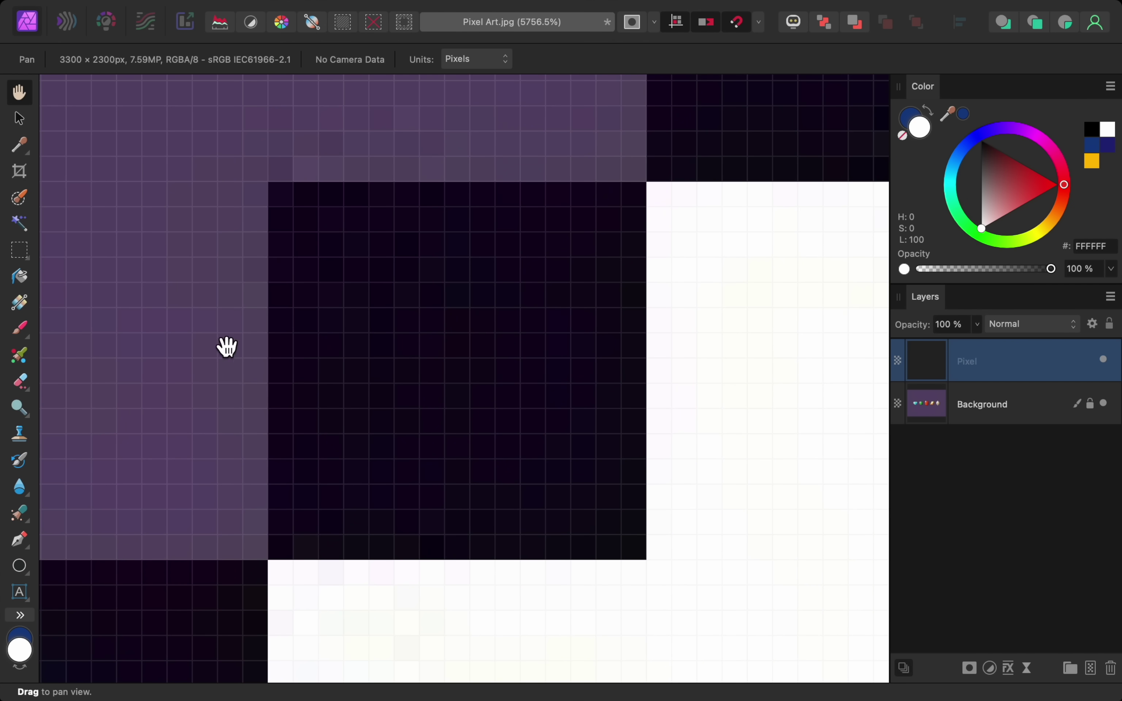
{"action": "left_click", "coordinate": [31, 341]}
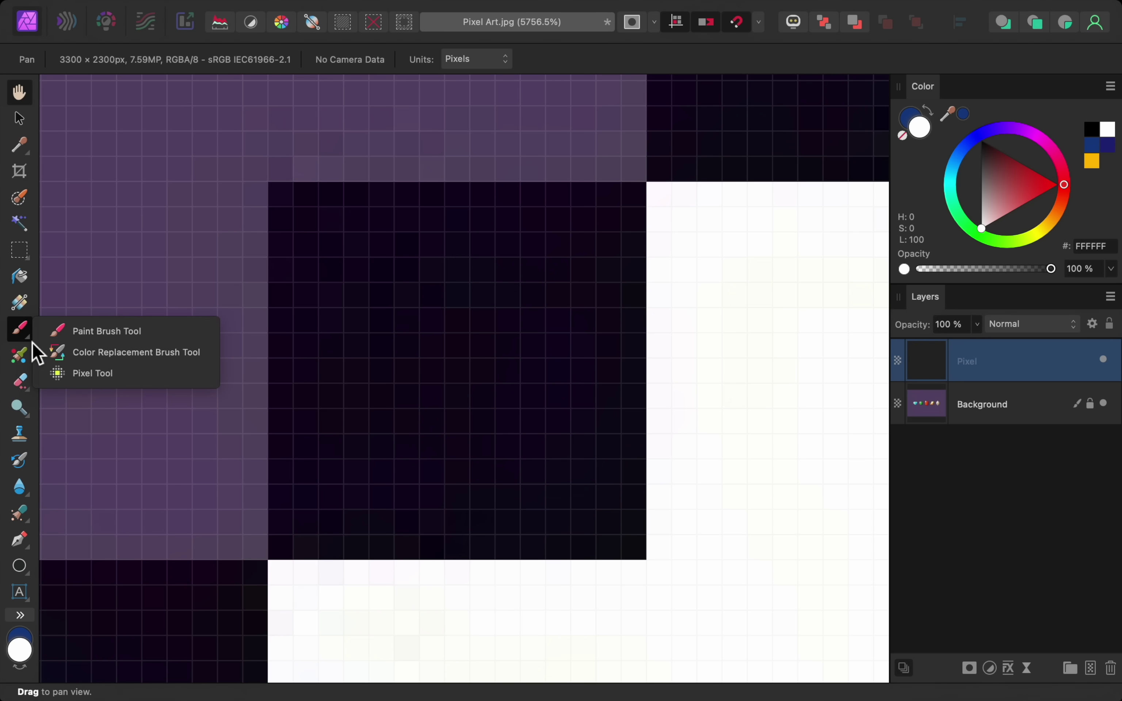
{"action": "left_click", "coordinate": [129, 373]}
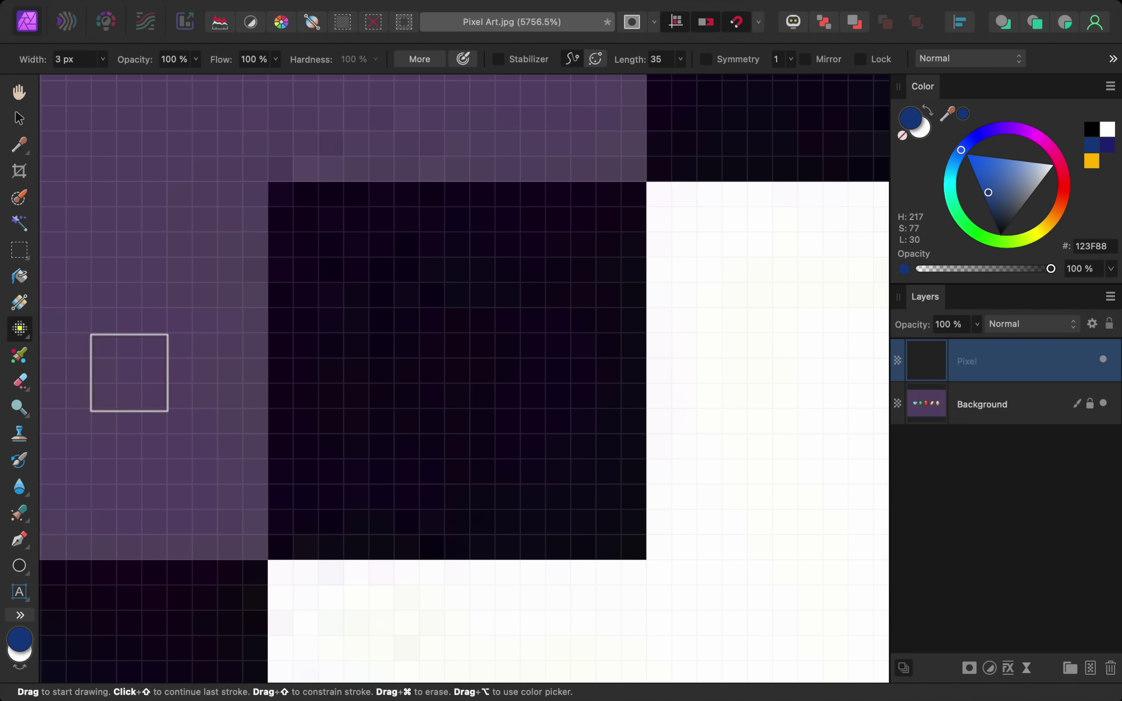
{"action": "mouse_move", "coordinate": [129, 373]}
{"action": "left_mouse_down"}
{"action": "mouse_move", "coordinate": [306, 226]}
{"action": "mouse_move", "coordinate": [306, 517]}
{"action": "mouse_move", "coordinate": [606, 524]}
{"action": "mouse_move", "coordinate": [605, 224]}
{"action": "mouse_move", "coordinate": [401, 221]}
{"action": "mouse_move", "coordinate": [377, 235]}
{"action": "mouse_move", "coordinate": [369, 441]}
{"action": "mouse_move", "coordinate": [514, 443]}
{"action": "mouse_move", "coordinate": [536, 388]}
{"action": "mouse_move", "coordinate": [509, 295]}
{"action": "mouse_move", "coordinate": [456, 370]}
{"action": "mouse_move", "coordinate": [458, 390]}
{"action": "left_mouse_up"}
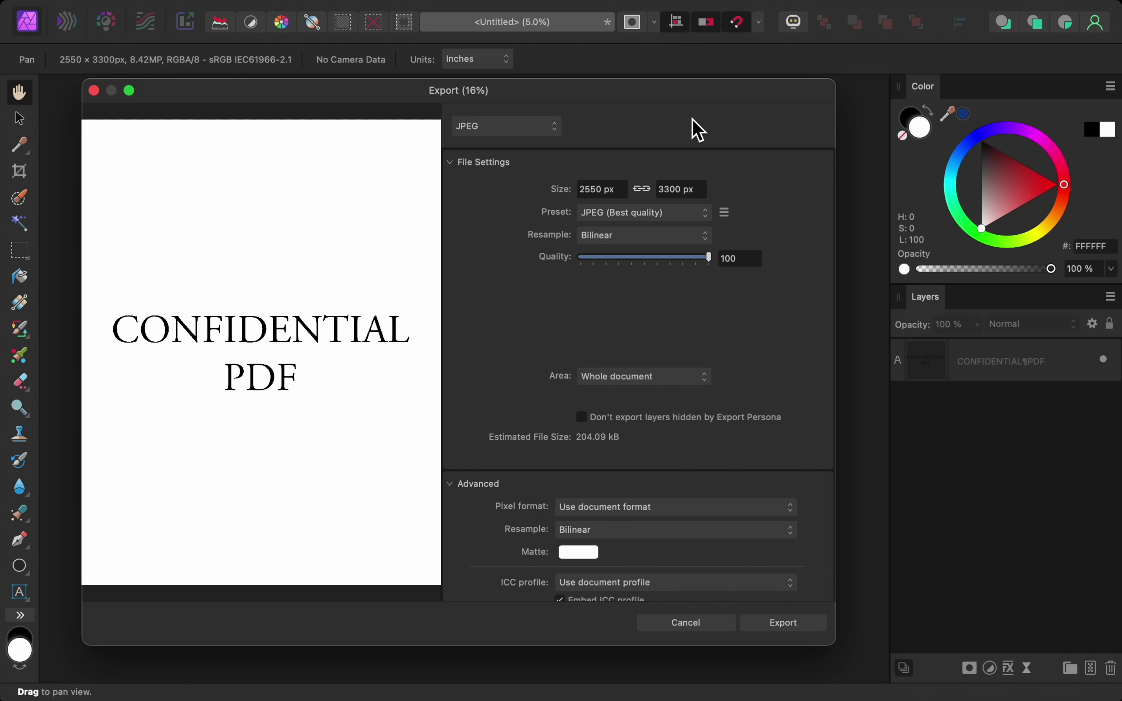
- Switch the export format to PDF and tick Require password to open, entering an open password
{"action": "left_click", "coordinate": [532, 128]}
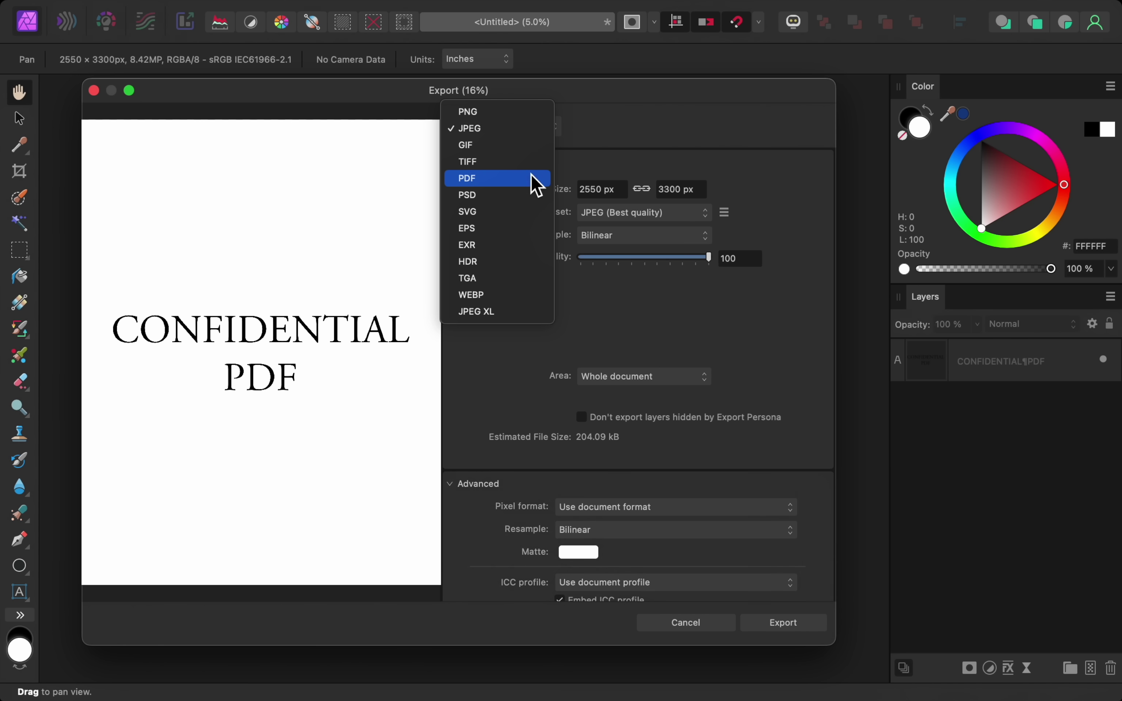
{"action": "left_click", "coordinate": [532, 178]}
{"action": "scroll", "coordinate": [468, 441], "scroll_direction": "down", "scroll_amount": 3}
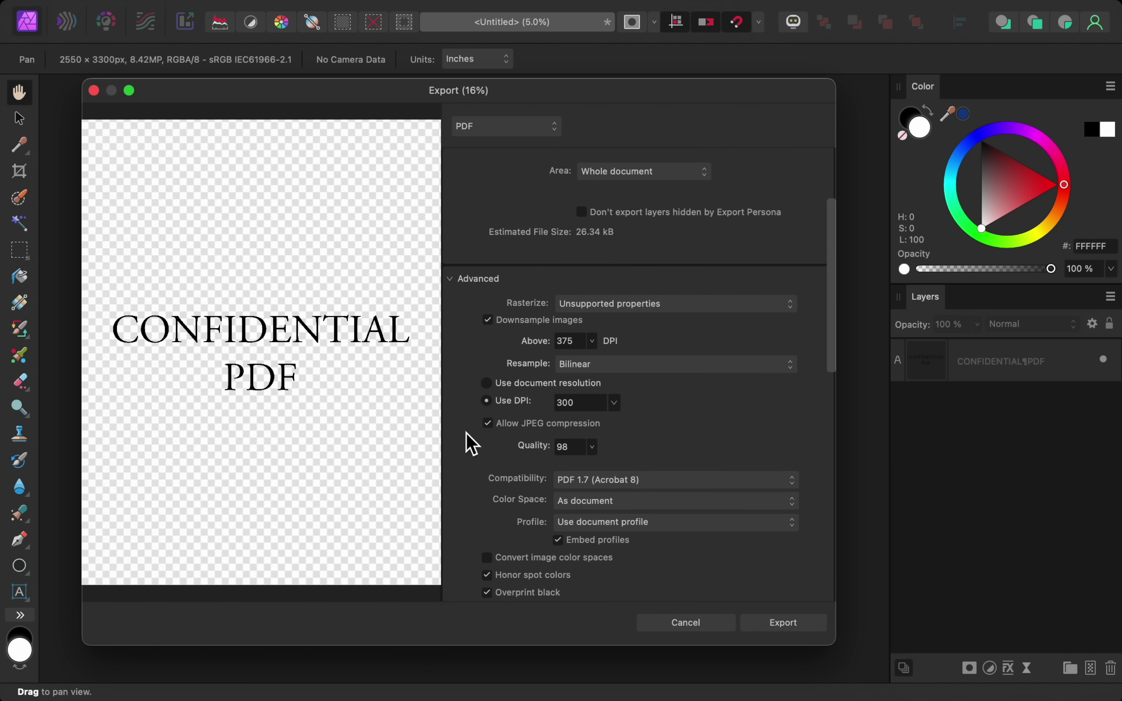
{"action": "scroll", "coordinate": [467, 434], "scroll_direction": "down", "scroll_amount": 10}
{"action": "left_click", "coordinate": [489, 404]}
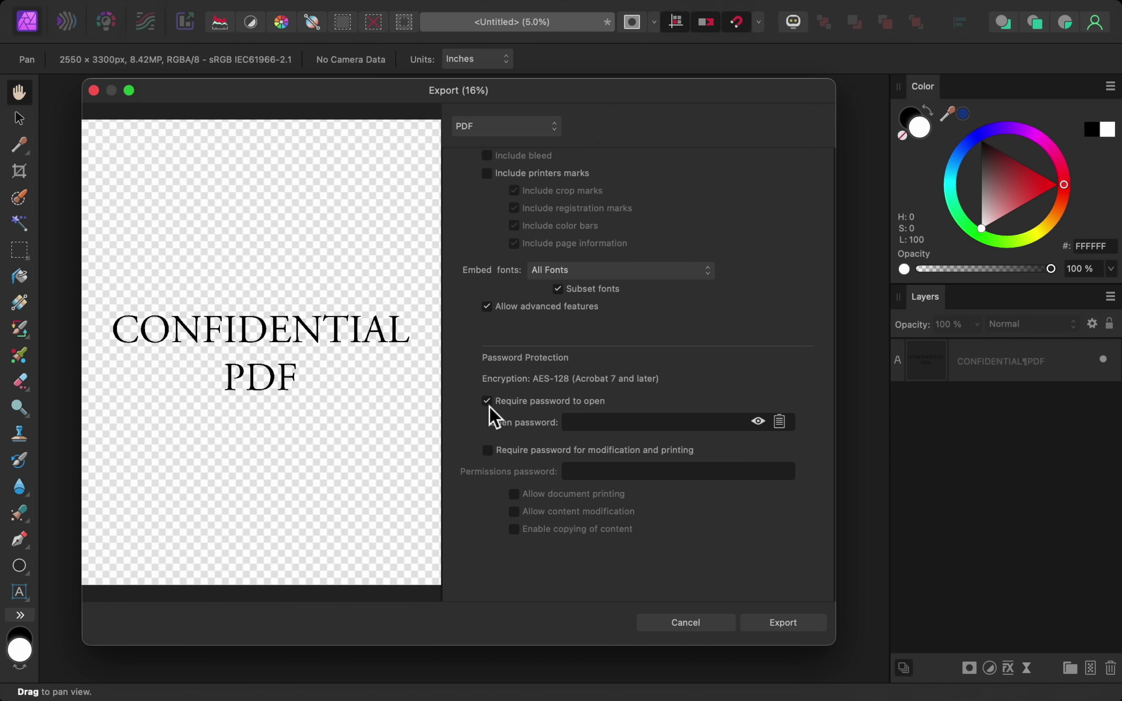
{"action": "left_click", "coordinate": [582, 432]}
{"action": "type", "text": "123"}
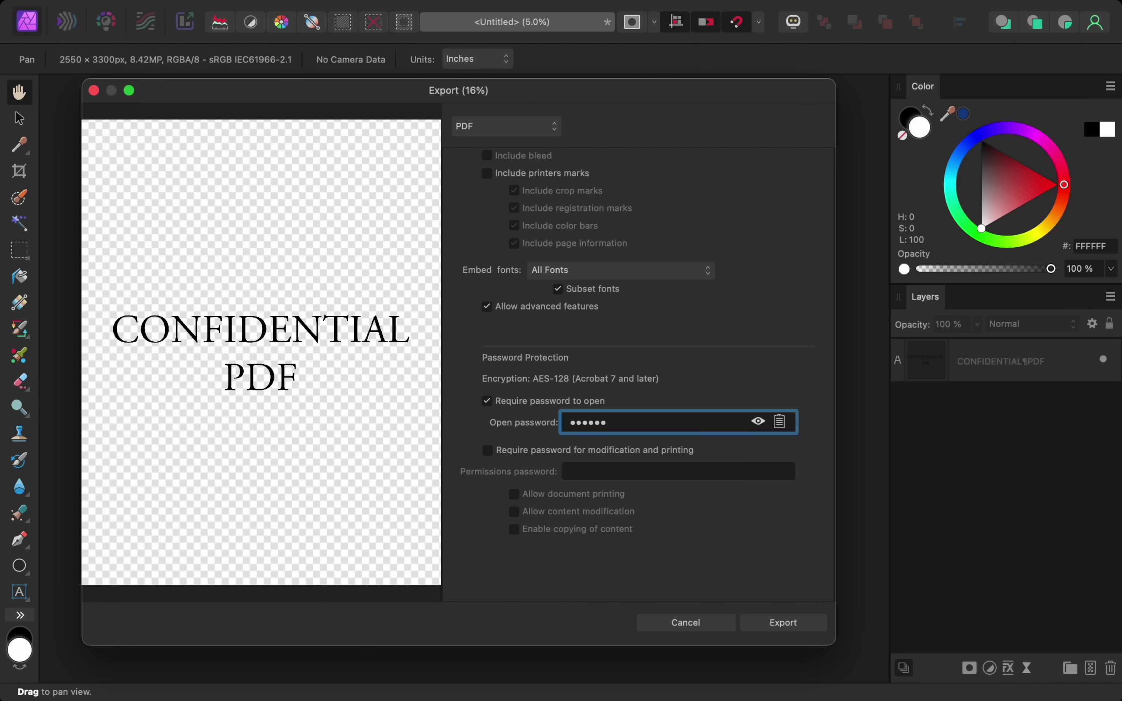